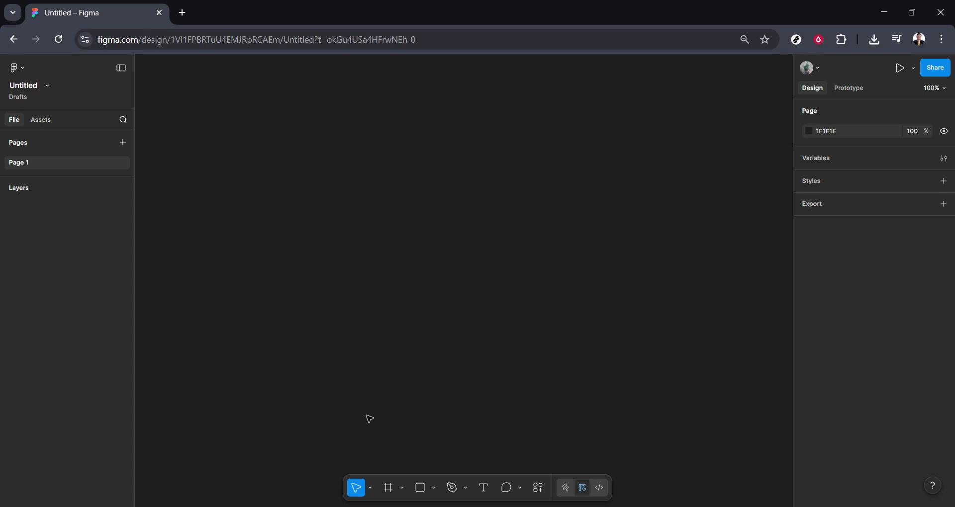
# Step: Draw an ellipse about 732 by 578 in the middle of the empty canvas
pyautogui.click(434, 487)
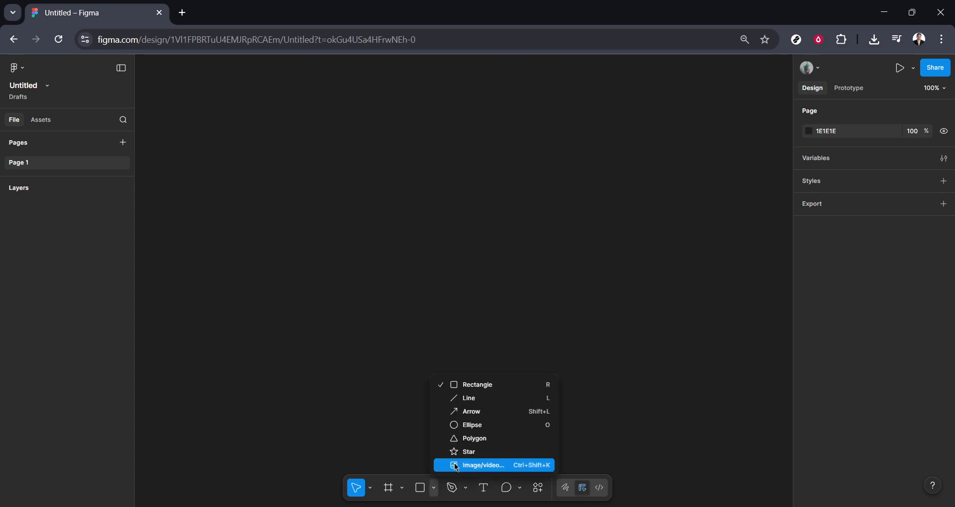
pyautogui.click(473, 425)
pyautogui.moveTo(660, 119); pyautogui.dragTo(250, 441)
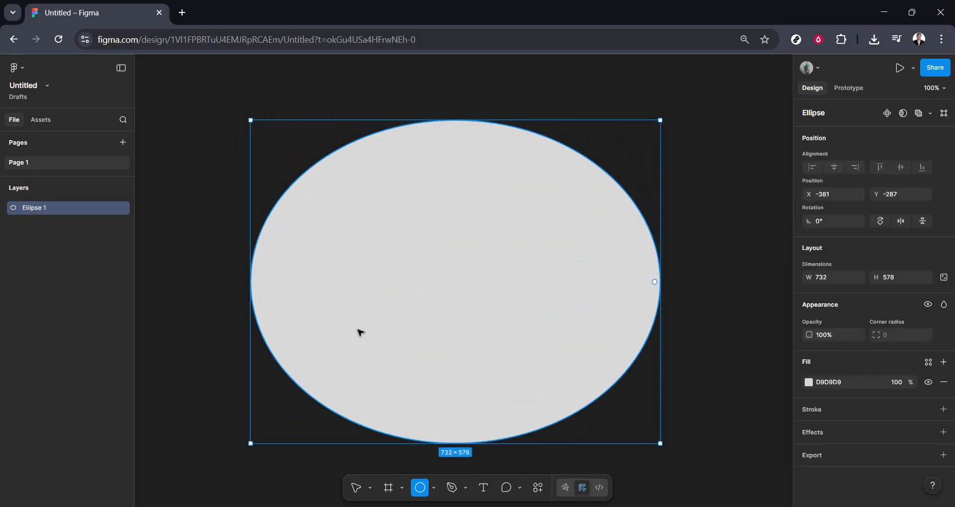
# Step: Resize the ellipse to a near-circle of about 698 by 683 and reposition it around the middle of the canvas
pyautogui.moveTo(471, 120); pyautogui.dragTo(477, 149)
pyautogui.moveTo(461, 291); pyautogui.dragTo(473, 240)
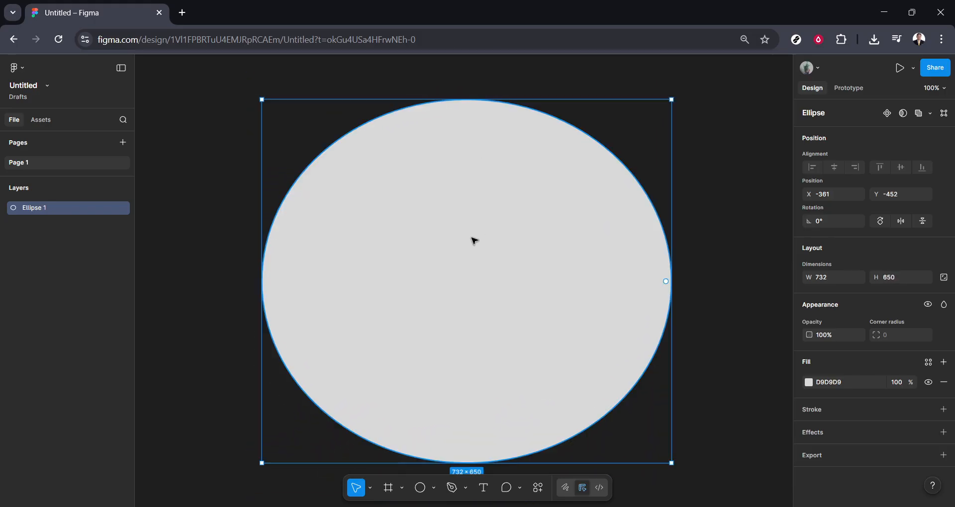
pyautogui.moveTo(260, 276); pyautogui.dragTo(303, 274)
pyautogui.moveTo(432, 275); pyautogui.dragTo(423, 252)
pyautogui.moveTo(283, 437); pyautogui.dragTo(259, 454)
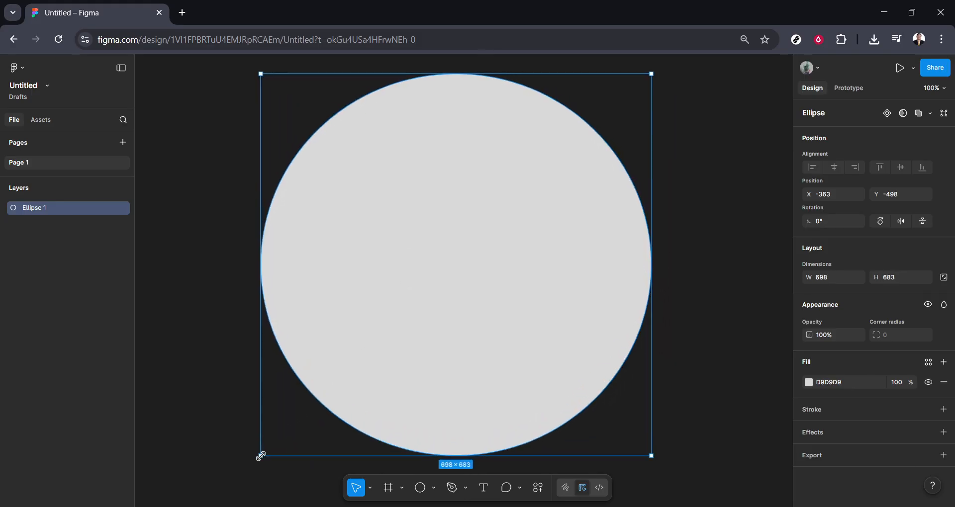
pyautogui.click(707, 364)
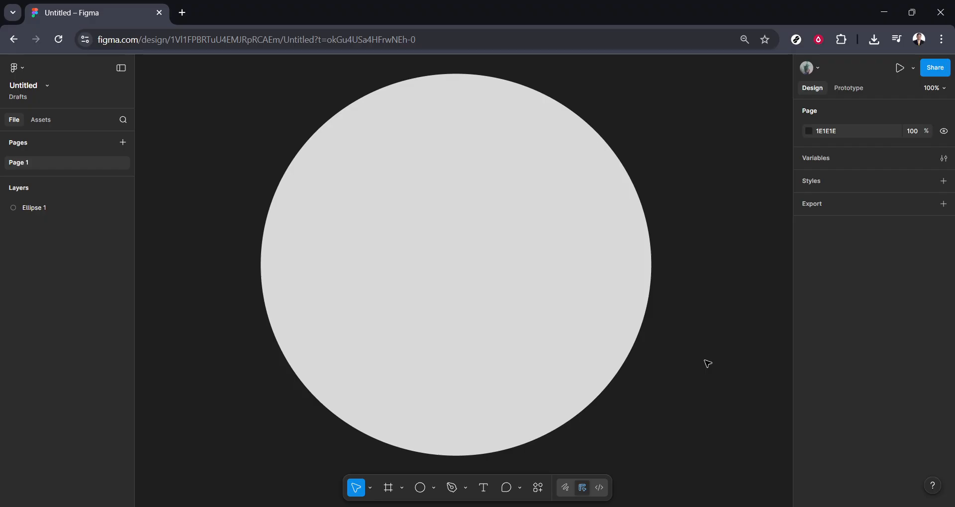
# Step: Add a black 000000 stroke to the large circle and turn off the color contrast check
pyautogui.click(600, 338)
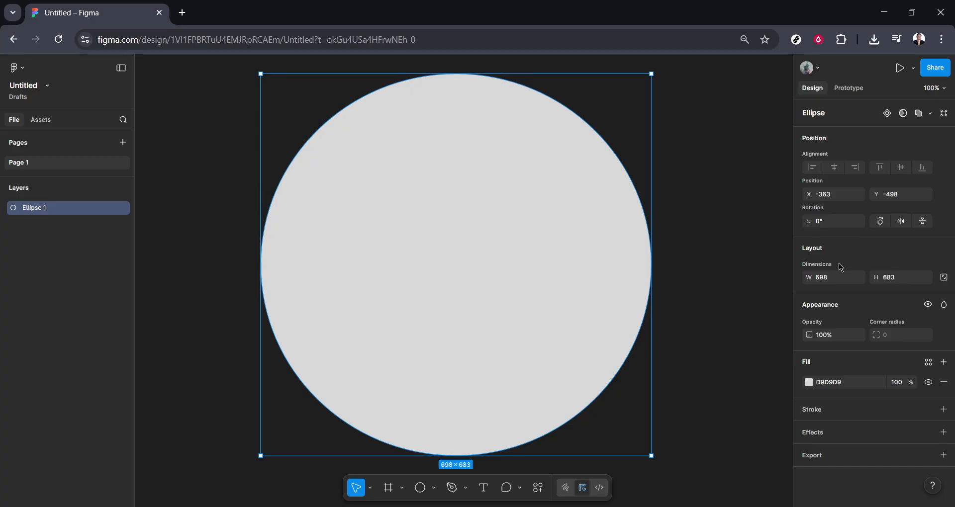
pyautogui.click(819, 415)
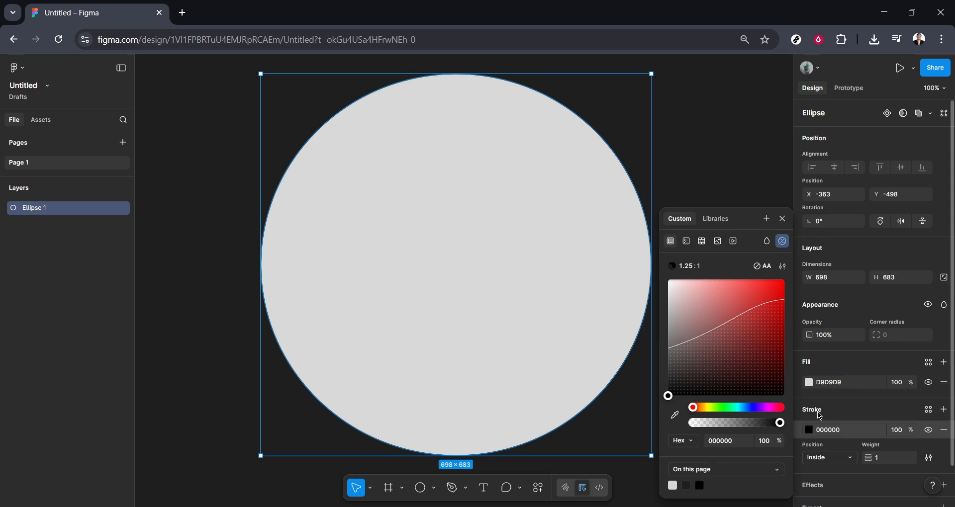
pyautogui.click(783, 243)
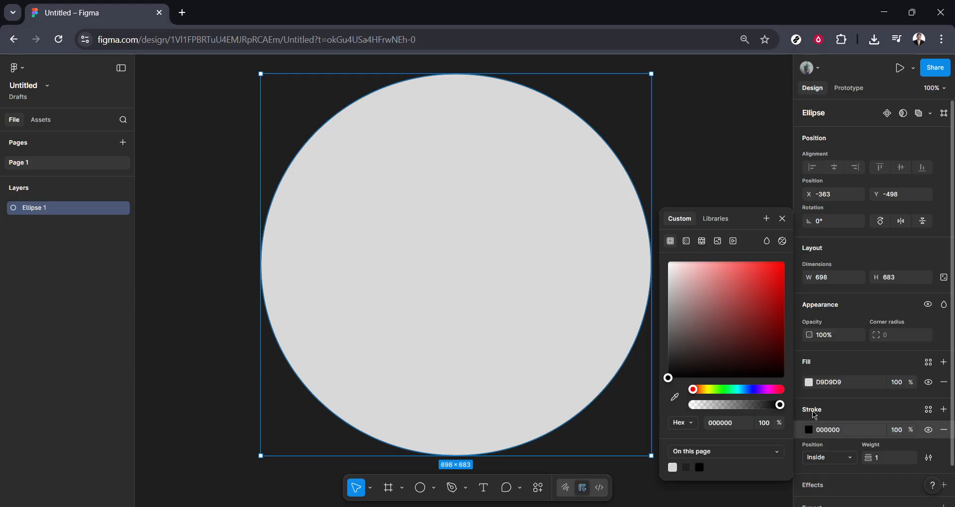
# Step: Give the large circle's stroke a custom dash pattern with a dash of 4 and a gap of 150
pyautogui.scroll(-1, 814, 415)
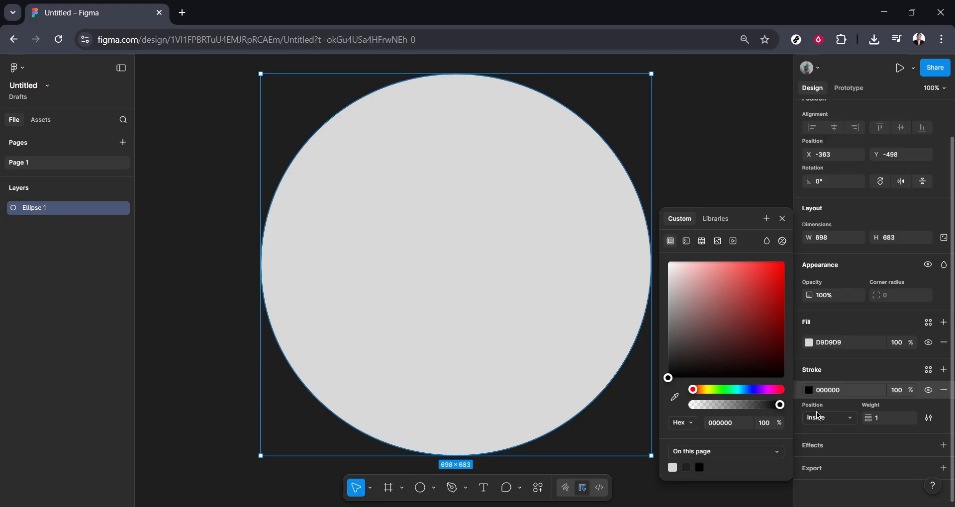
pyautogui.click(928, 419)
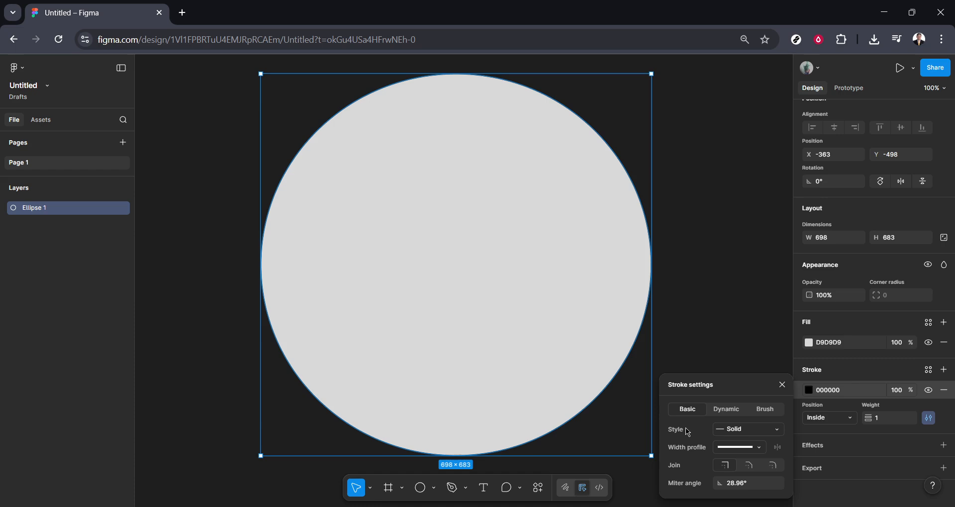
pyautogui.click(743, 432)
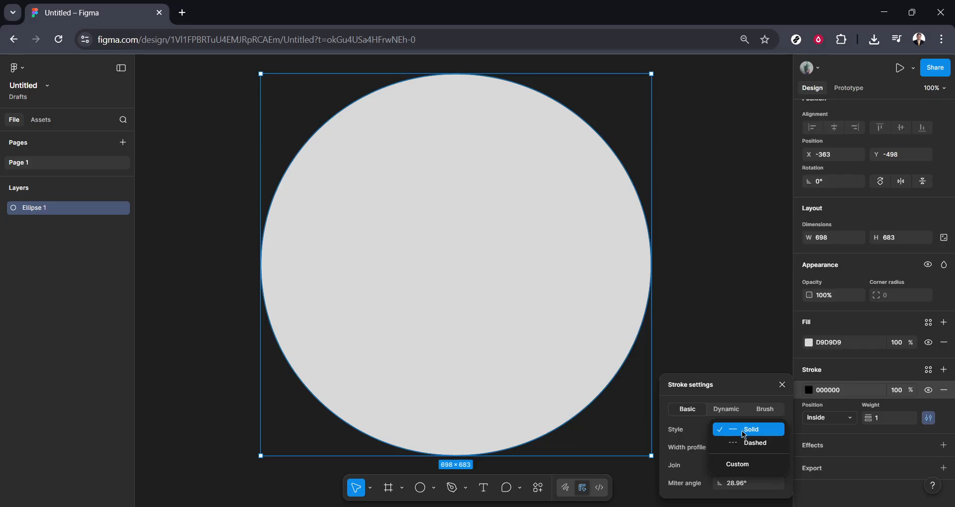
pyautogui.click(738, 465)
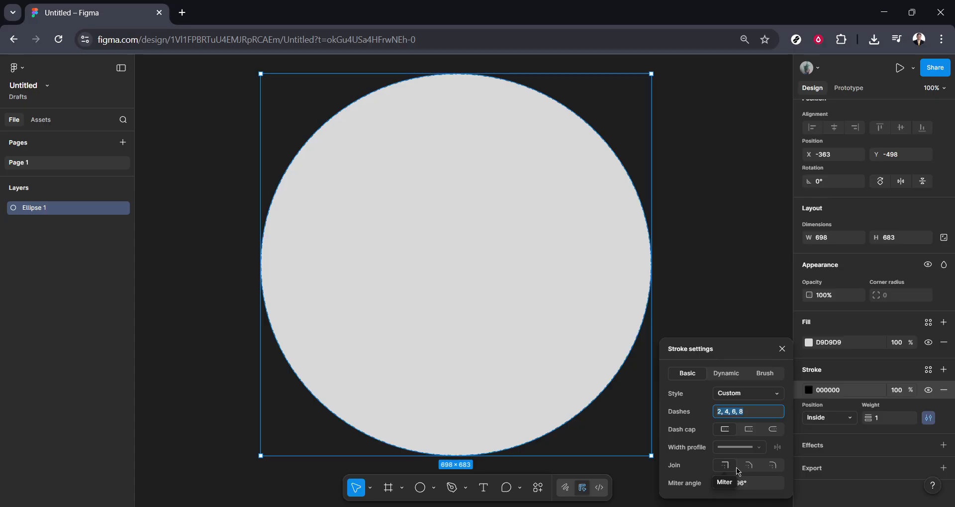
pyautogui.write('4,150')
pyautogui.press('Return')
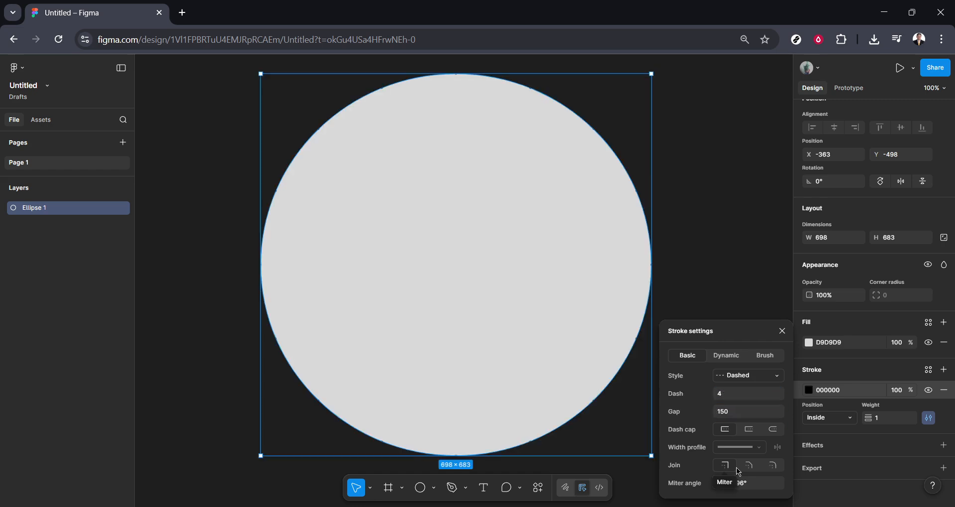
# Step: Try stroke weights of 10, 15 and 20 on the large circle's dashed stroke
pyautogui.click(894, 420)
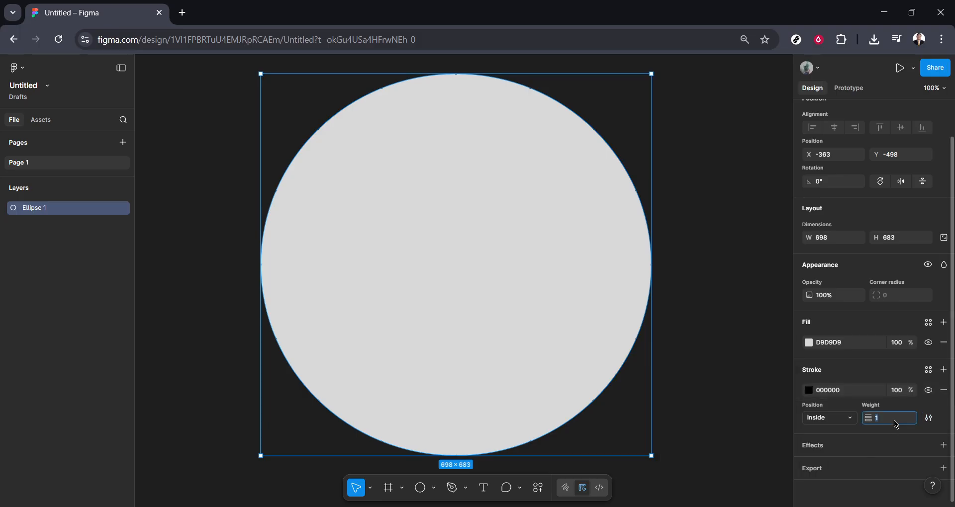
pyautogui.write('10')
pyautogui.press('Return')
pyautogui.click(895, 424)
pyautogui.write('15')
pyautogui.press('Return')
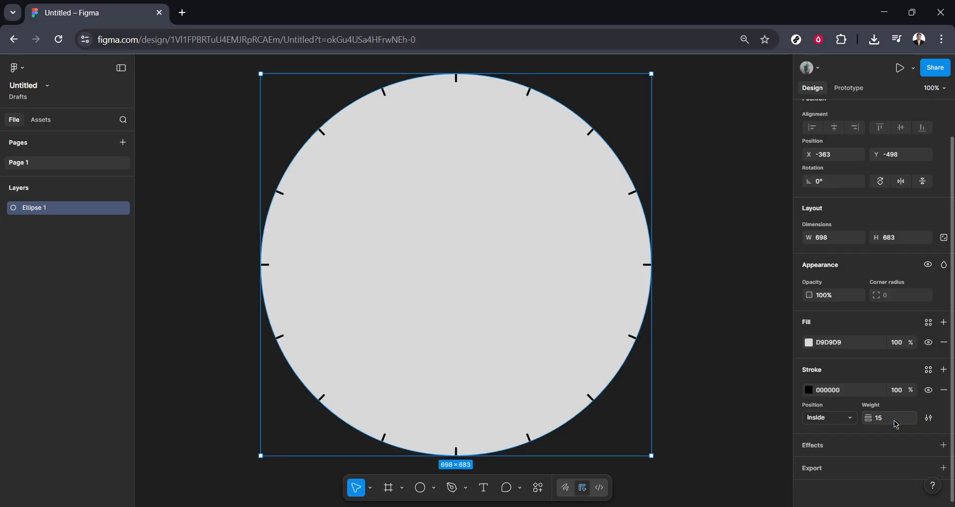
pyautogui.click(895, 424)
pyautogui.write('20')
pyautogui.press('Return')
# Step: Set the large circle's dashed stroke weight to 22
pyautogui.click(879, 421)
pyautogui.write('22')
pyautogui.press('Return')
# Step: Draw a small ellipse about 40 by 34 at the large circle's center and fill it with black
pyautogui.press('o')
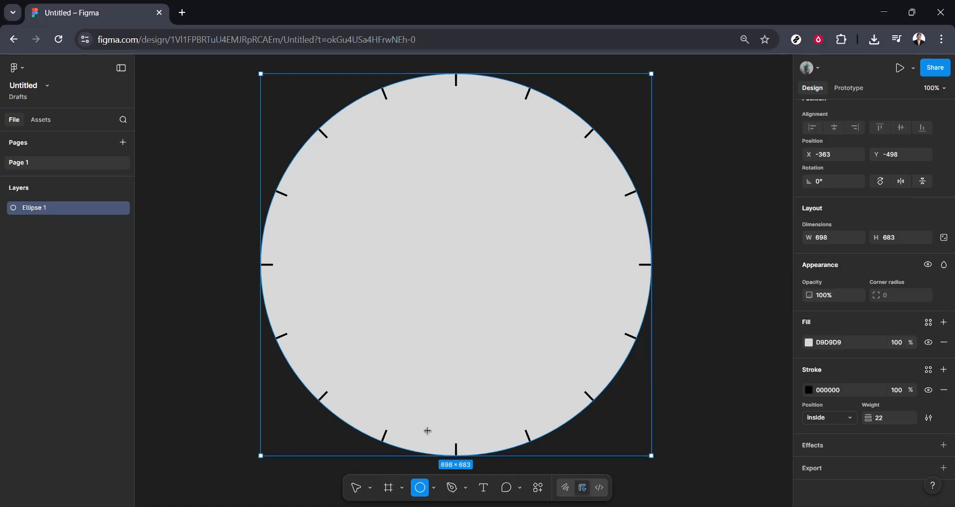
pyautogui.moveTo(469, 256)
pyautogui.mouseDown()
pyautogui.moveTo(448, 257)
pyautogui.moveTo(447, 274)
pyautogui.moveTo(454, 273)
pyautogui.mouseUp()
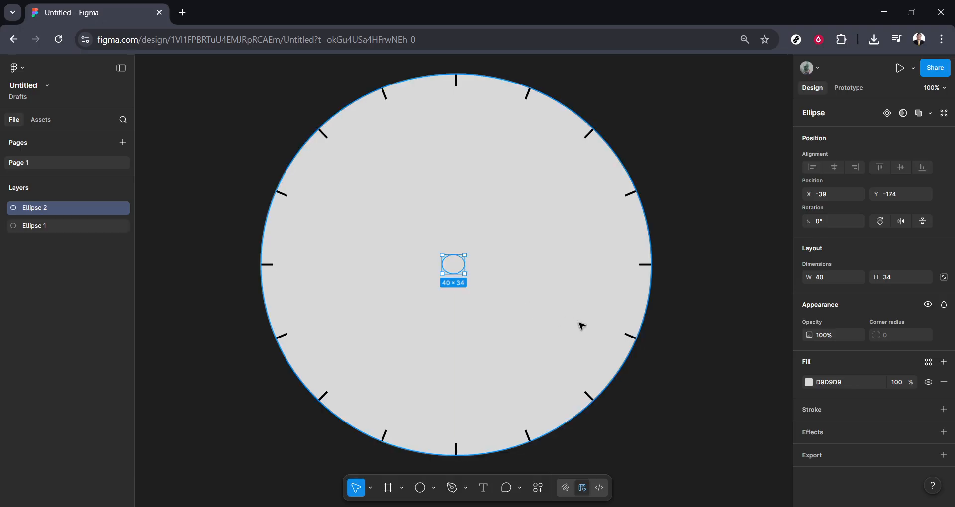
pyautogui.click(808, 383)
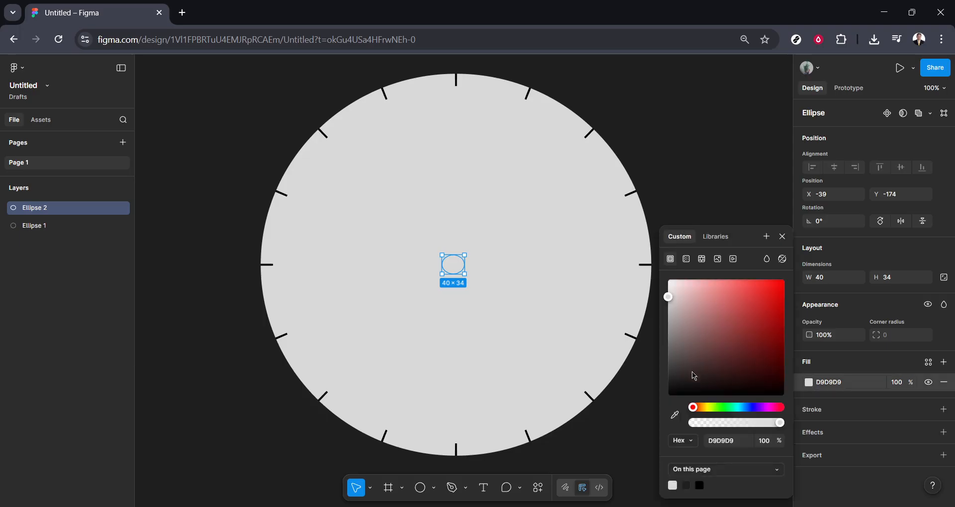
pyautogui.click(685, 381)
pyautogui.moveTo(689, 389); pyautogui.dragTo(667, 397)
pyautogui.click(707, 208)
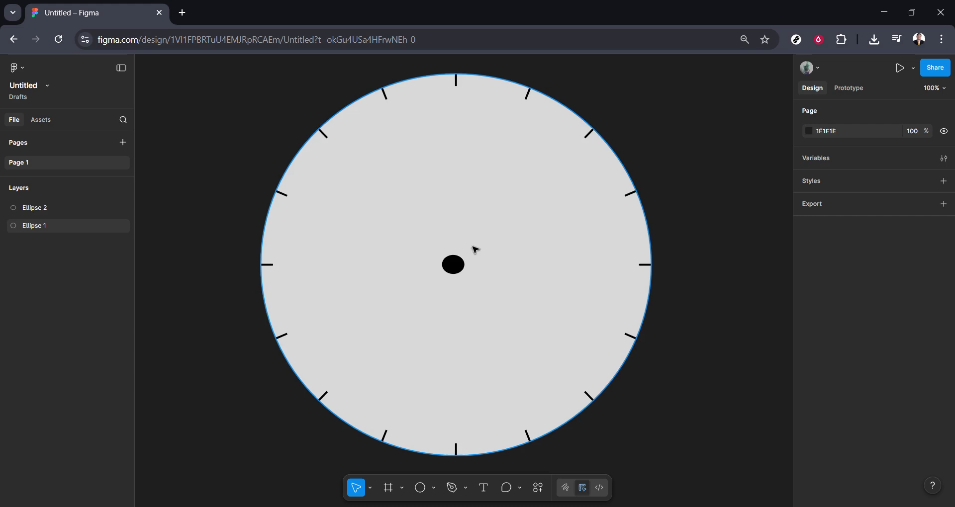
# Step: Resize the small black ellipse to 40 by 40 and nudge it to X -40 near the large circle's center
pyautogui.click(454, 273)
pyautogui.moveTo(454, 279); pyautogui.dragTo(455, 277)
pyautogui.click(494, 279)
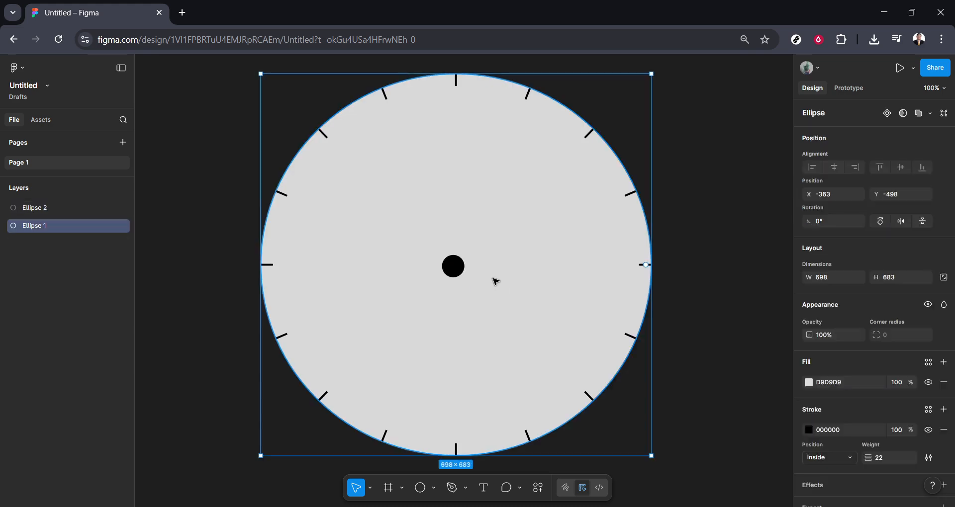
pyautogui.click(456, 270)
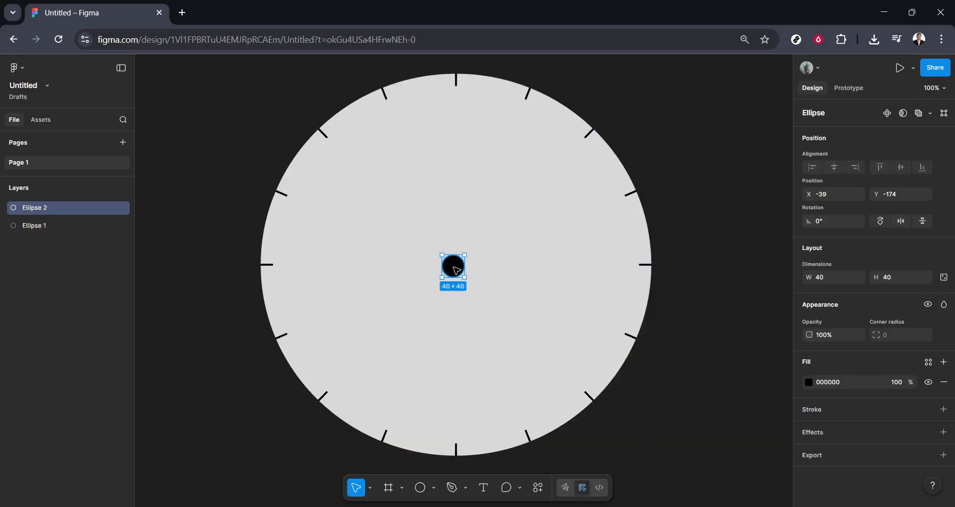
pyautogui.moveTo(456, 269); pyautogui.dragTo(456, 270)
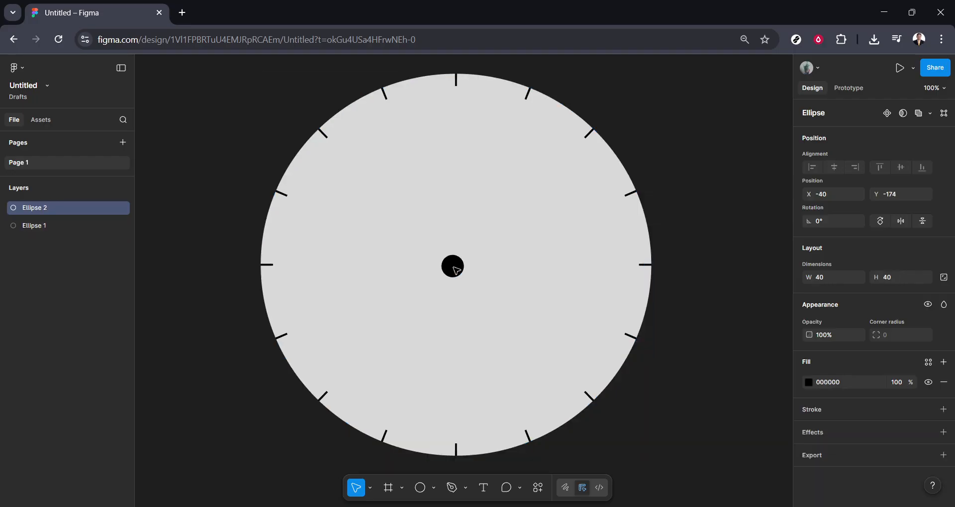
pyautogui.click(703, 278)
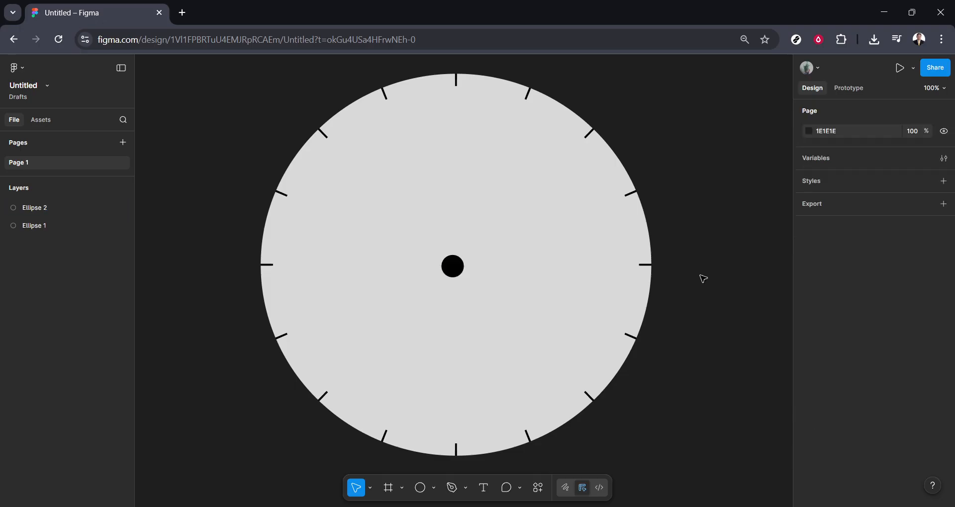